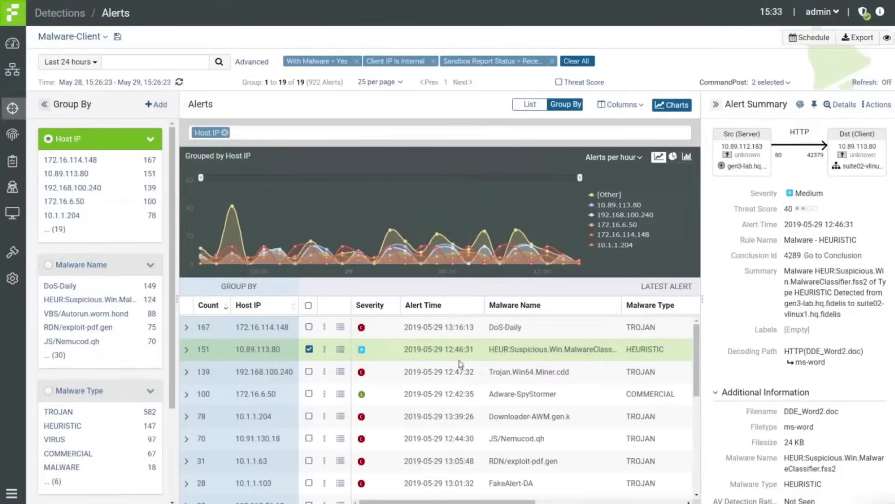
scroll(382, 279, down, 5)
scroll(382, 280, down, 5)
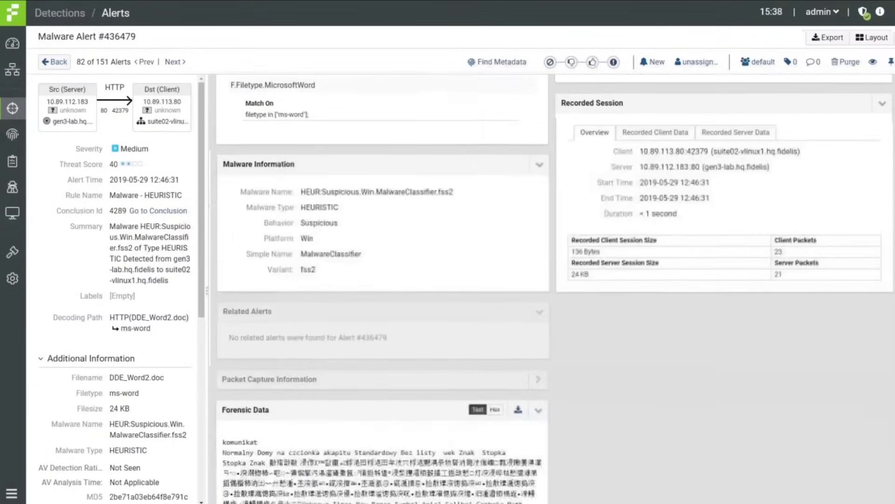
scroll(382, 279, down, 5)
scroll(382, 280, down, 3)
scroll(381, 280, down, 1)
scroll(382, 280, down, 1)
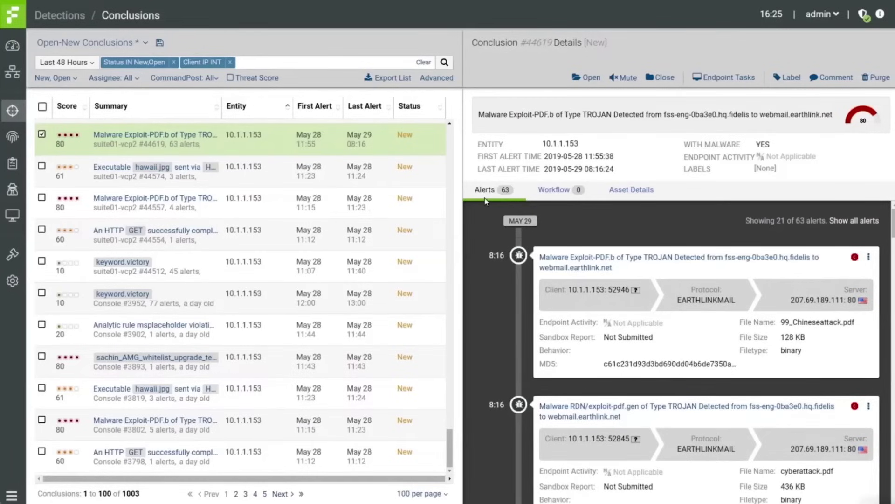
scroll(500, 201, down, 2)
scroll(499, 201, down, 1)
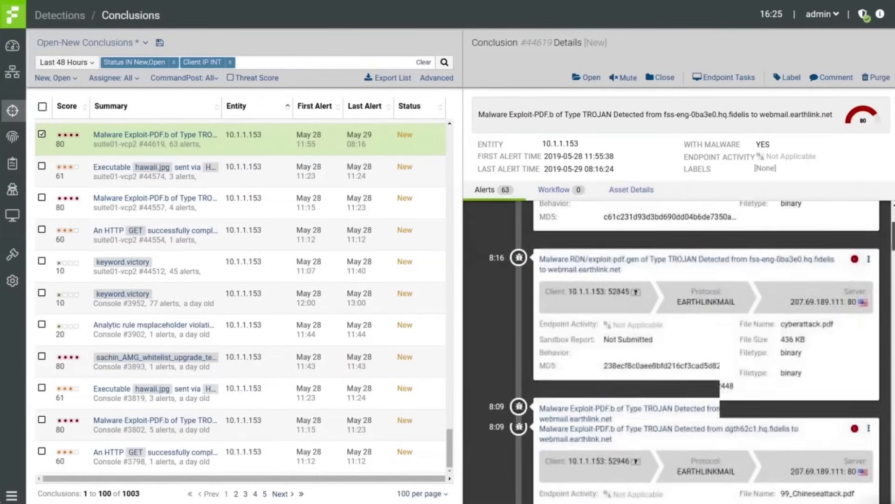
scroll(500, 201, down, 2)
scroll(499, 201, down, 3)
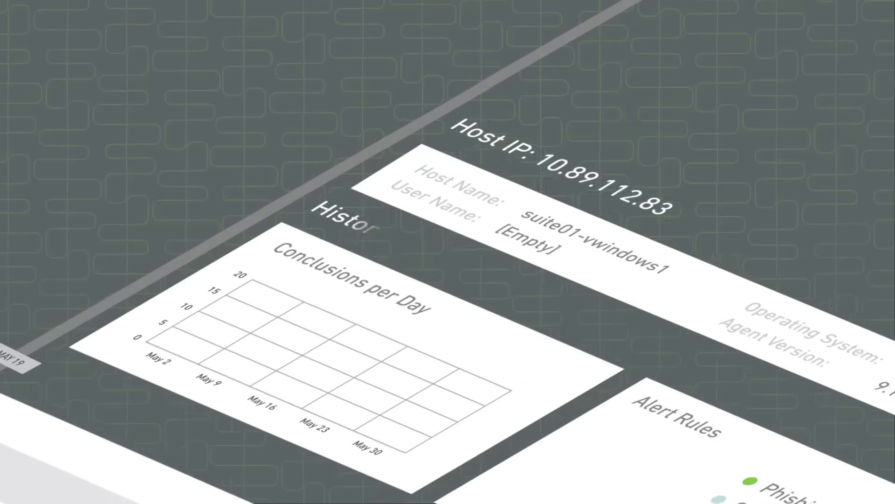